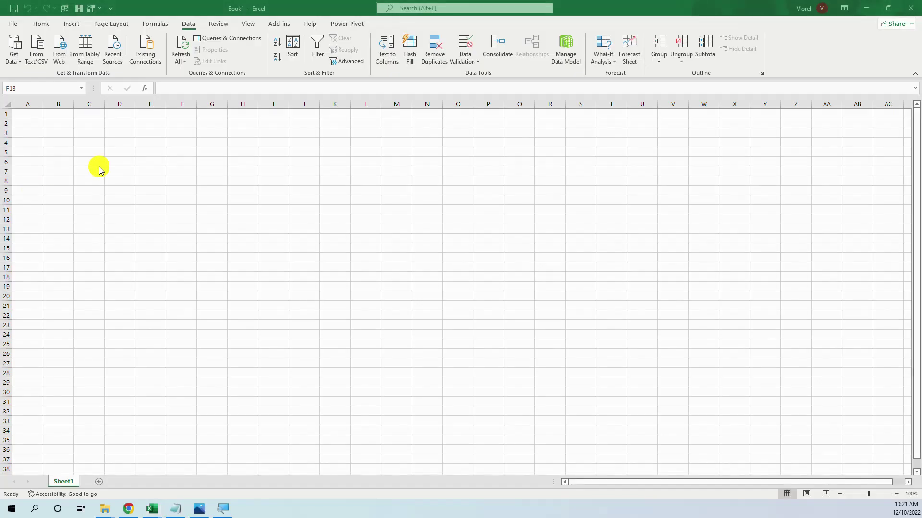
Step: Create a blank query with =List.Dates(#date(2022,1,1),365,#duration(1,0,0,0))
click(190, 20)
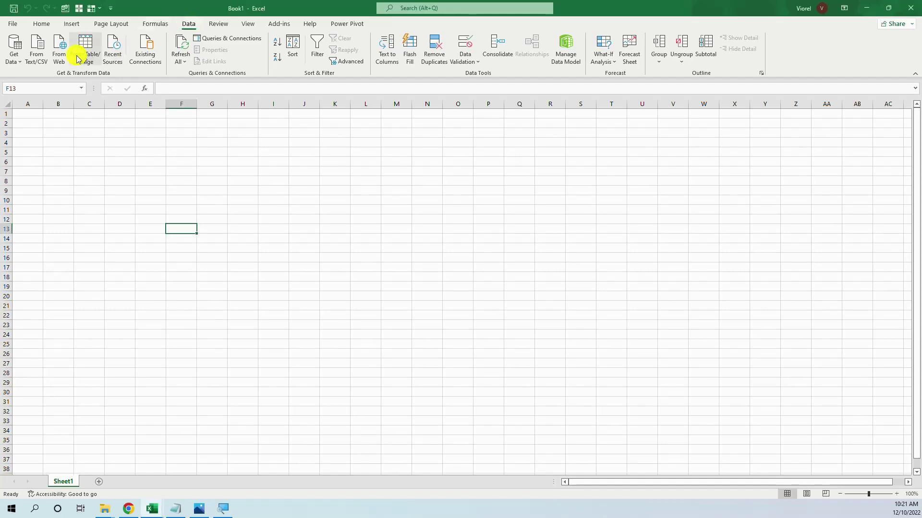
click(5, 65)
mouse_move(56, 171)
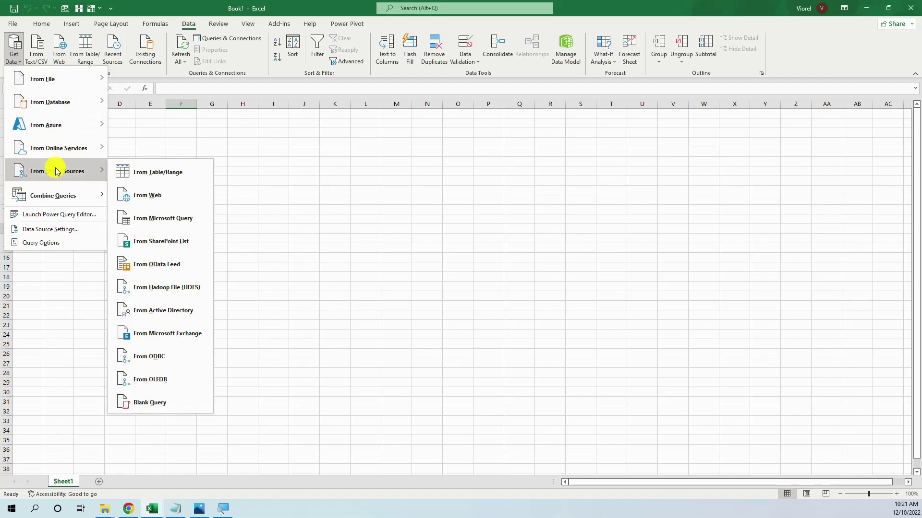
click(154, 403)
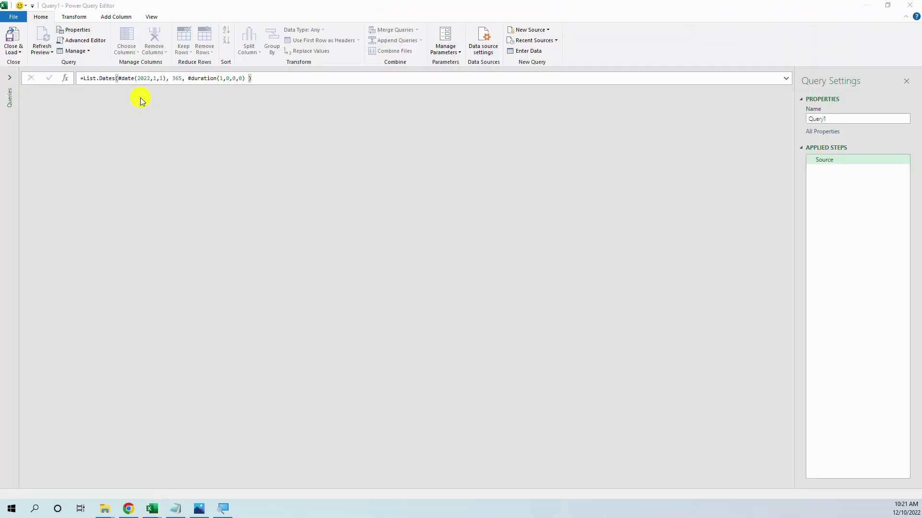
key(Return)
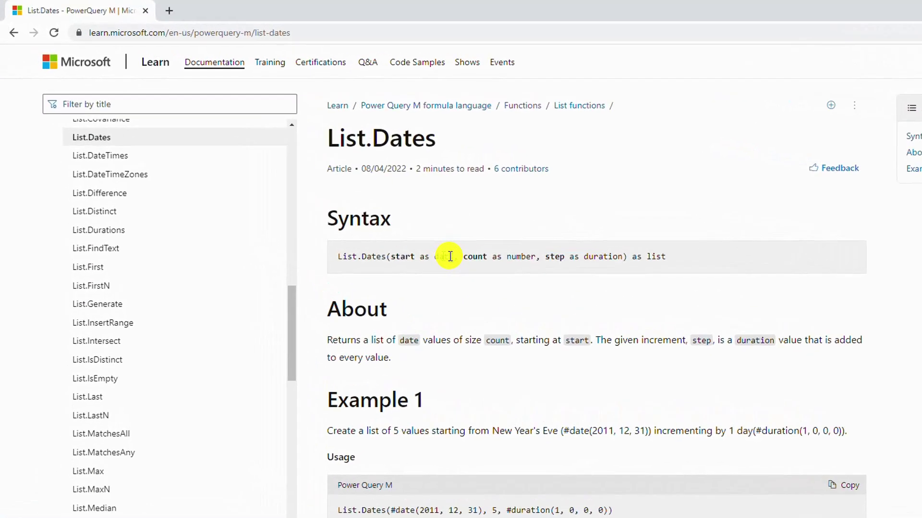
Step: Highlight the start and count parameters in the List.Dates syntax on Microsoft Learn
drag(451, 256, 392, 256)
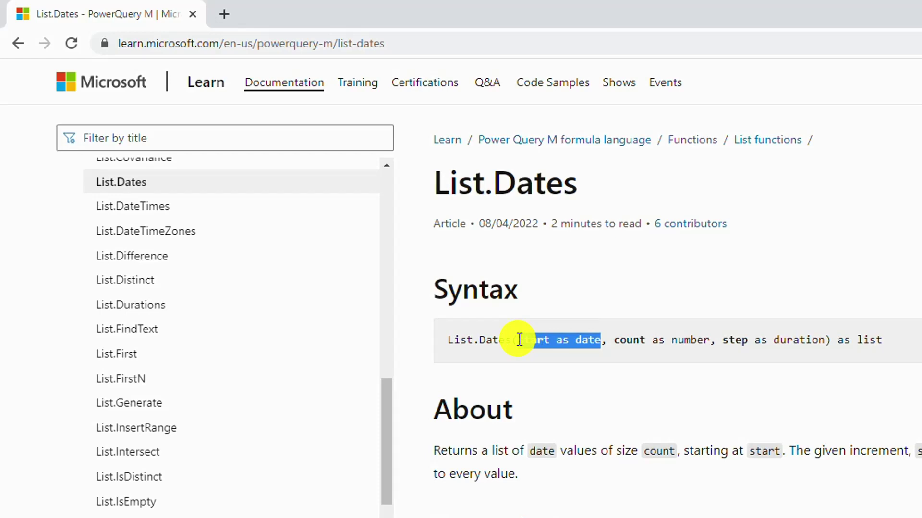
drag(711, 340, 615, 342)
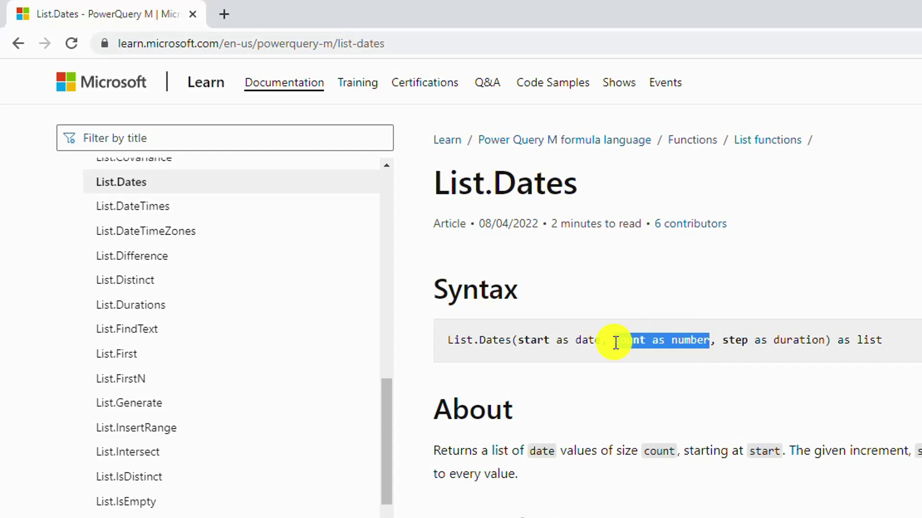
click(749, 343)
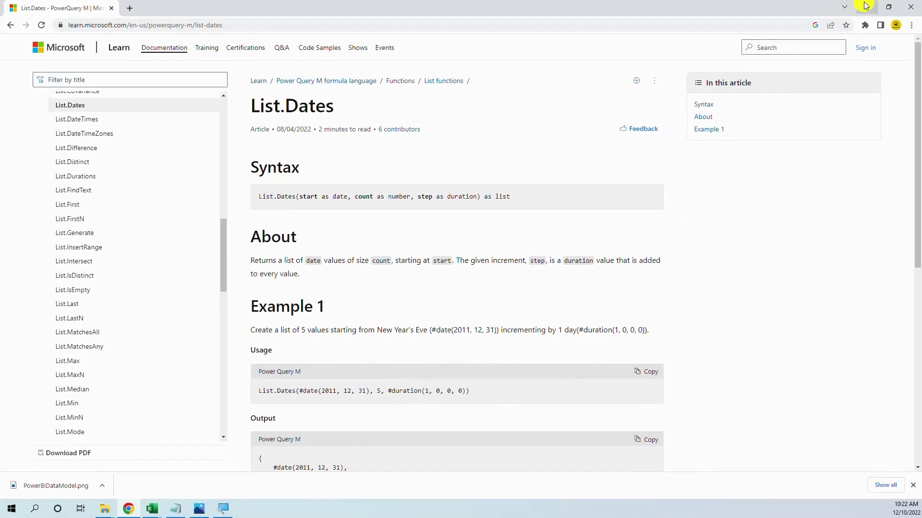
Step: Back in Power Query Editor, review the 365 count and duration arguments, then commit the formula unchanged
click(866, 5)
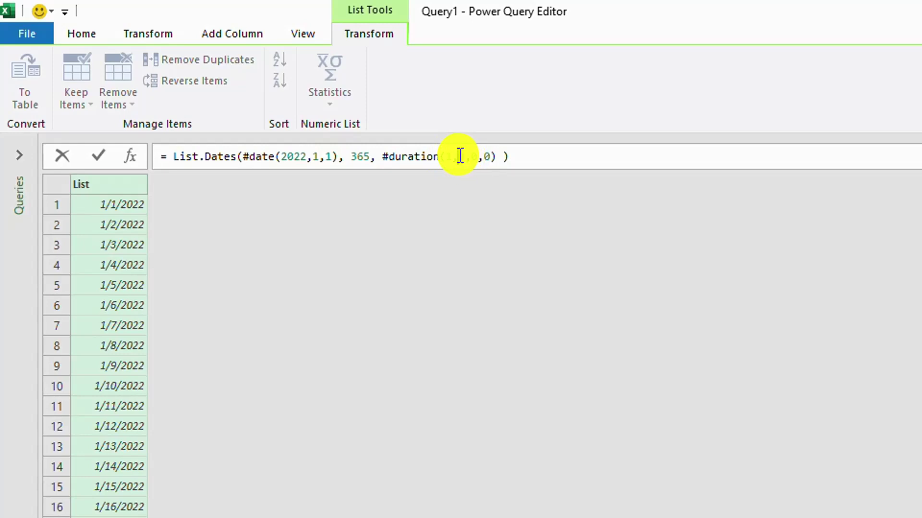
double_click(486, 157)
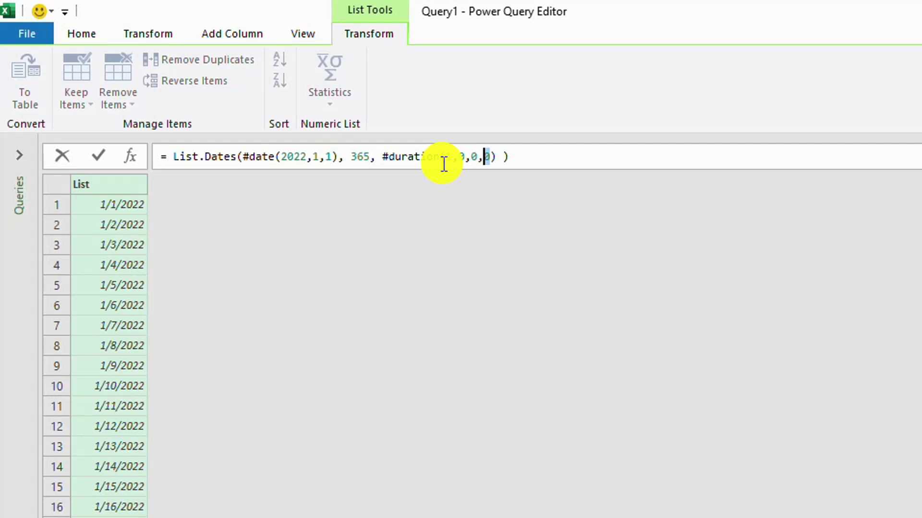
click(363, 154)
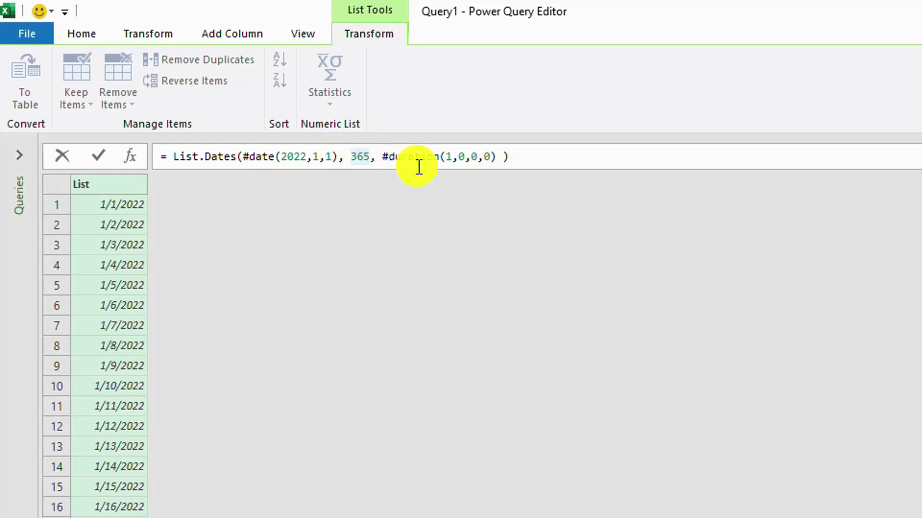
click(449, 154)
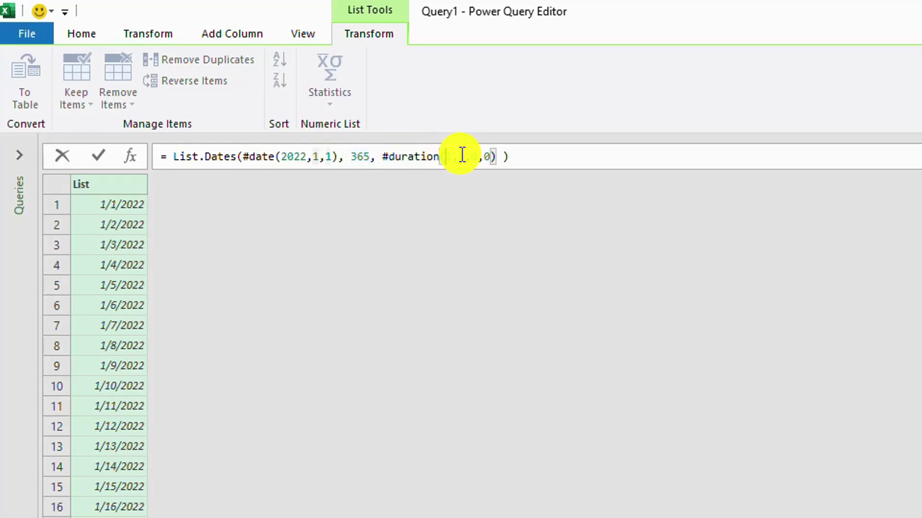
click(462, 155)
click(476, 156)
key(Return)
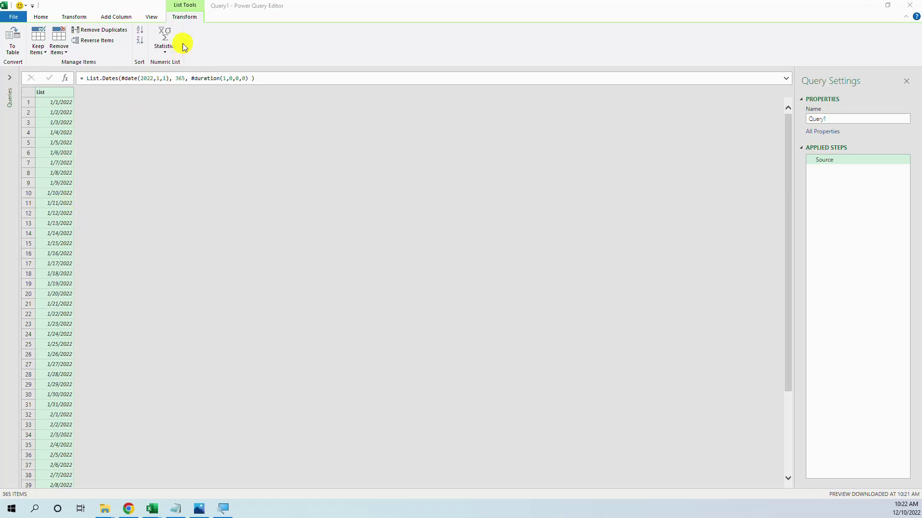
Step: Convert the date list to a one-column table, Column1, with delimiter None
click(185, 11)
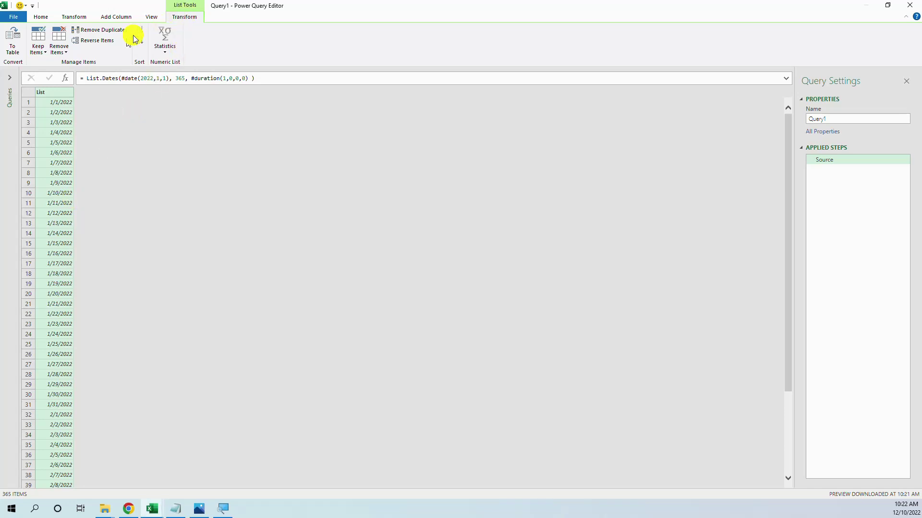
click(15, 42)
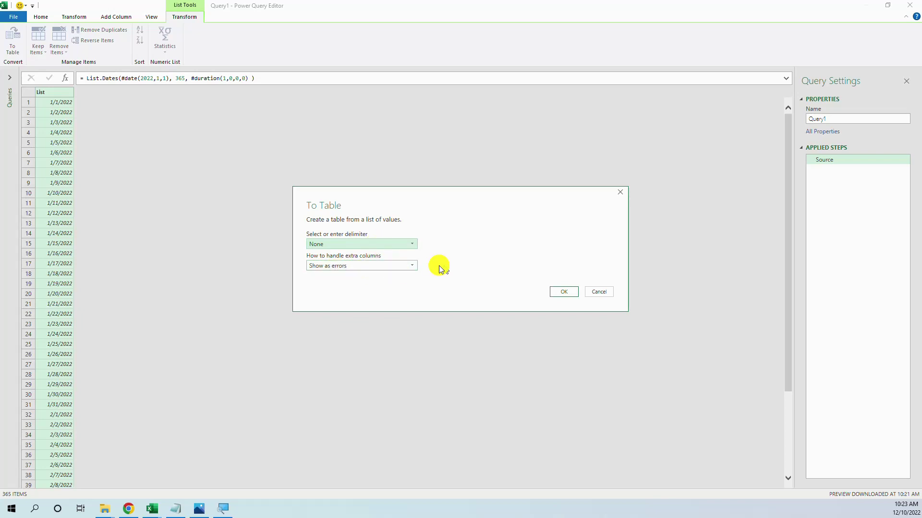
click(572, 292)
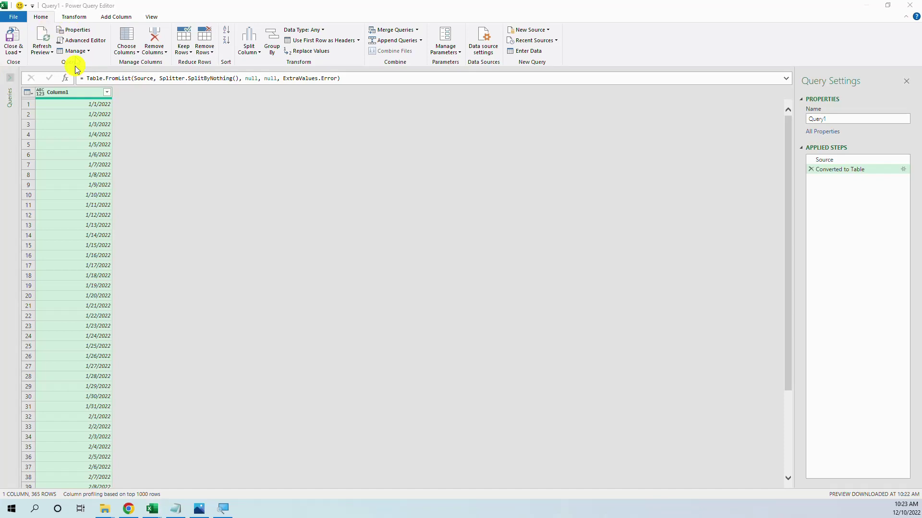
Step: Duplicate the Column1 date column
click(70, 98)
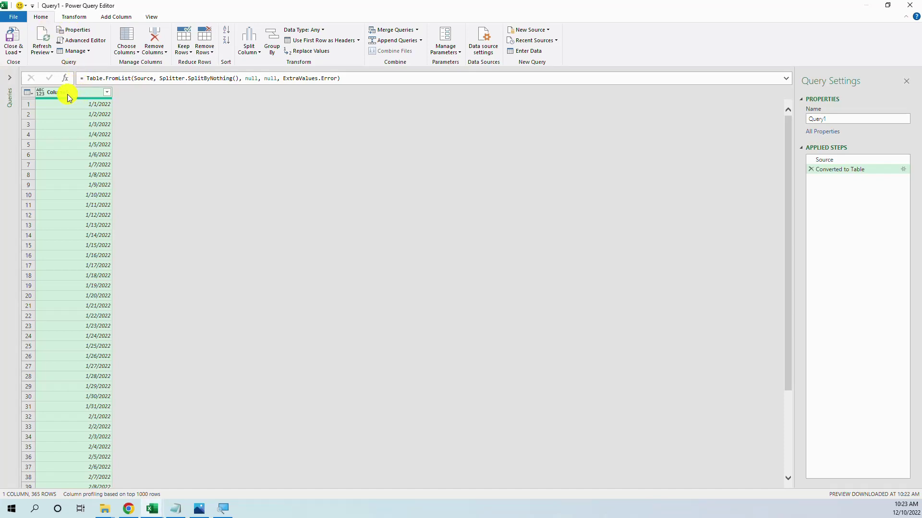
right_click(78, 97)
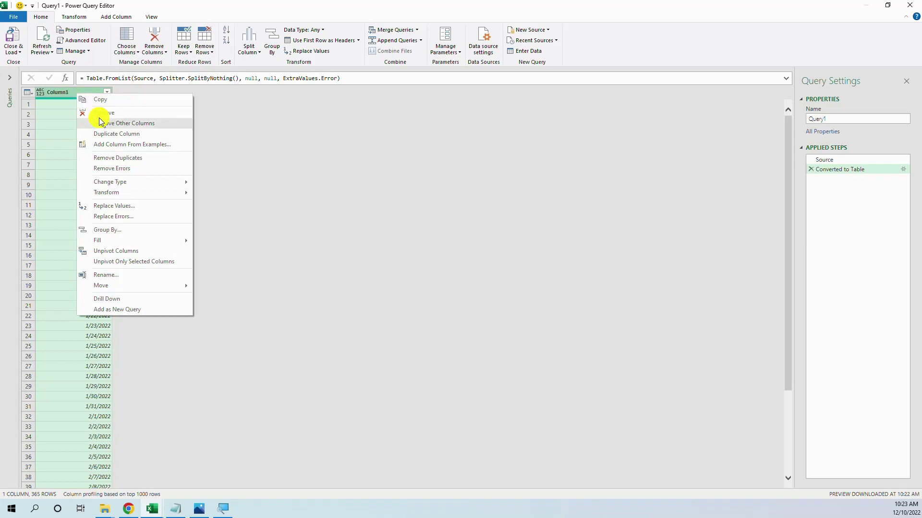
click(113, 132)
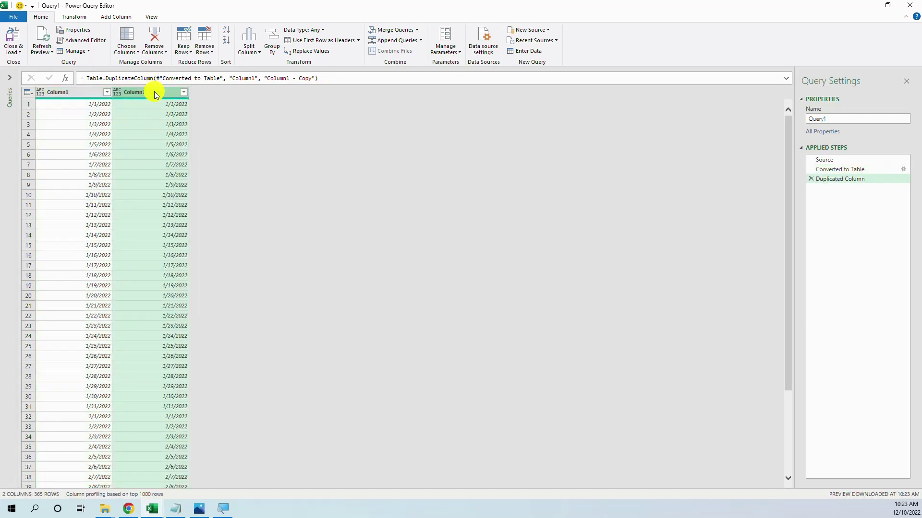
Step: Transform Column1 - Copy to Year so every row reads 2022
right_click(156, 95)
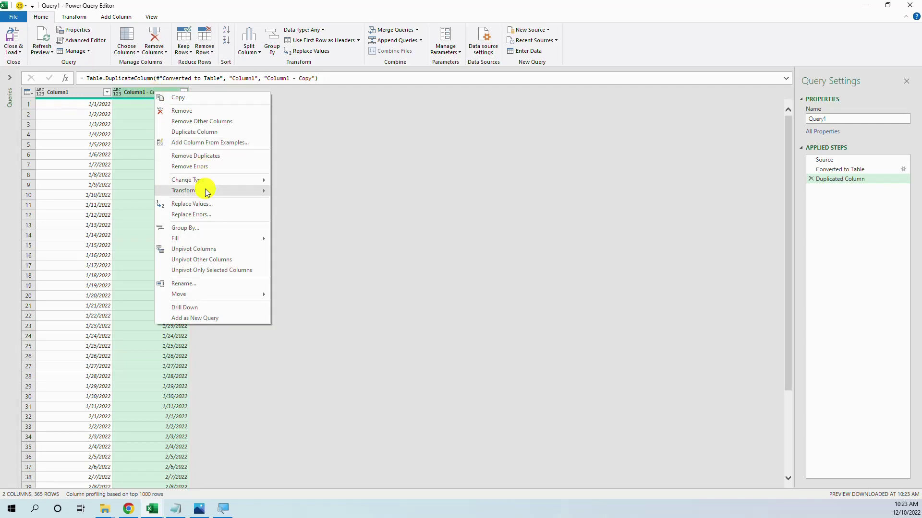
mouse_move(202, 190)
mouse_move(301, 191)
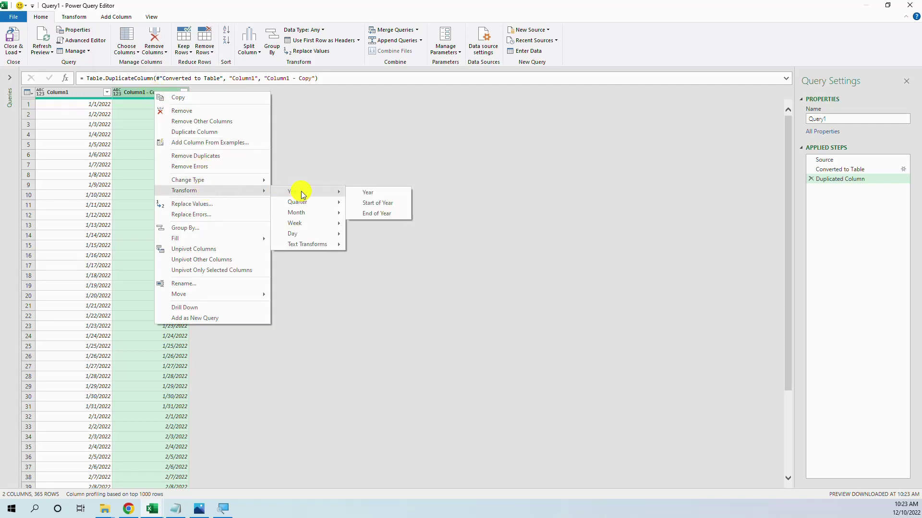
click(370, 194)
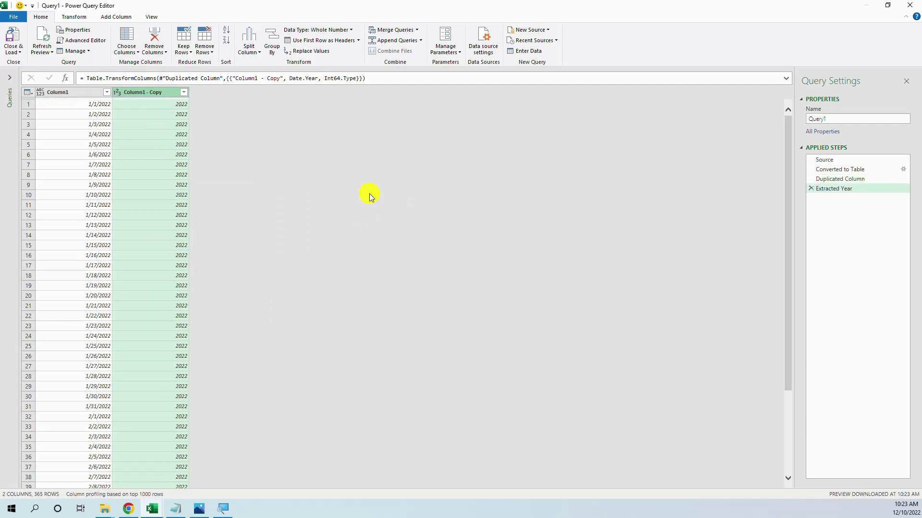
Step: Rename Column1 to Date and set its data type to Date
click(79, 94)
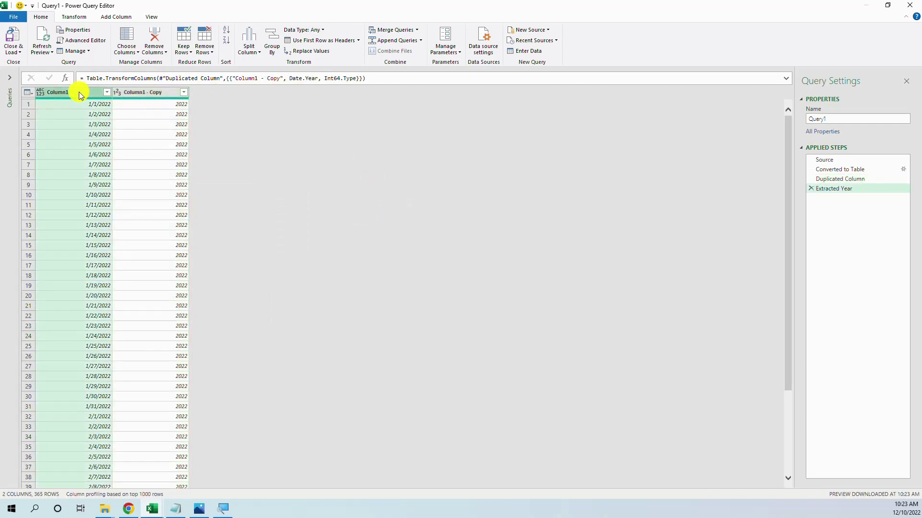
double_click(60, 95)
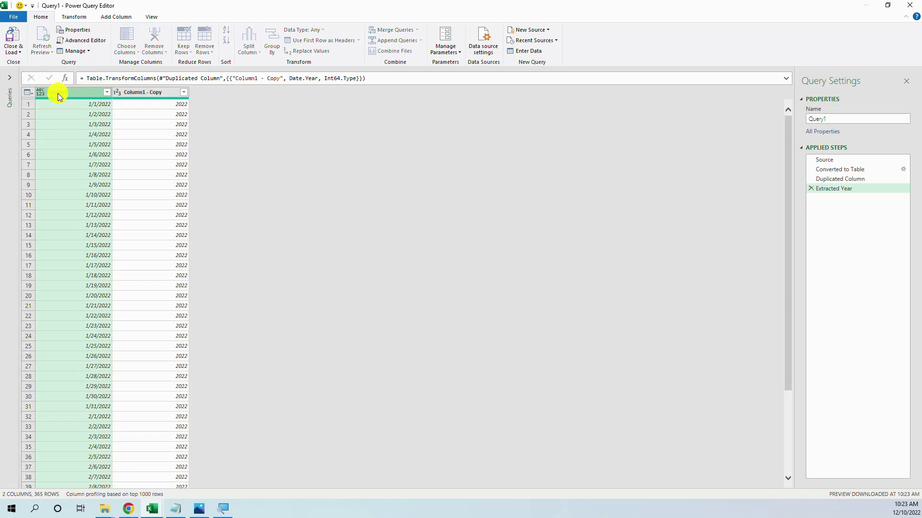
text(Date)
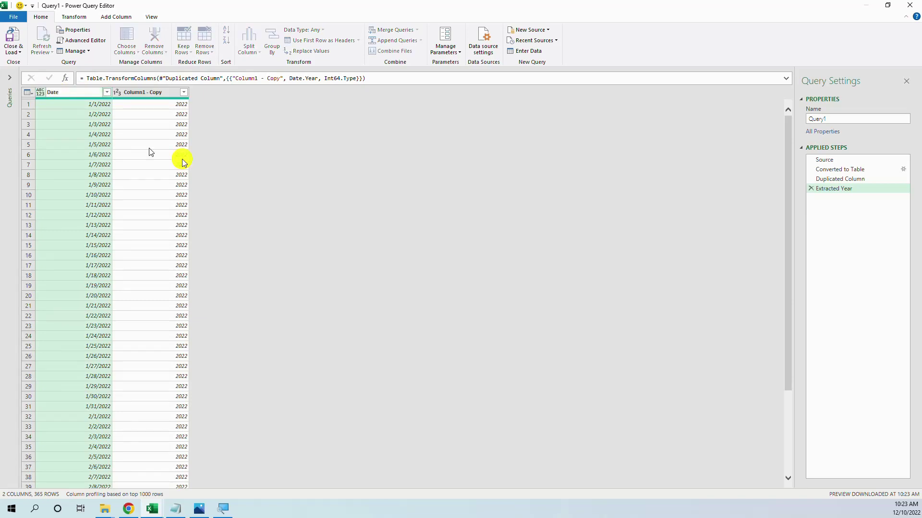
key(Return)
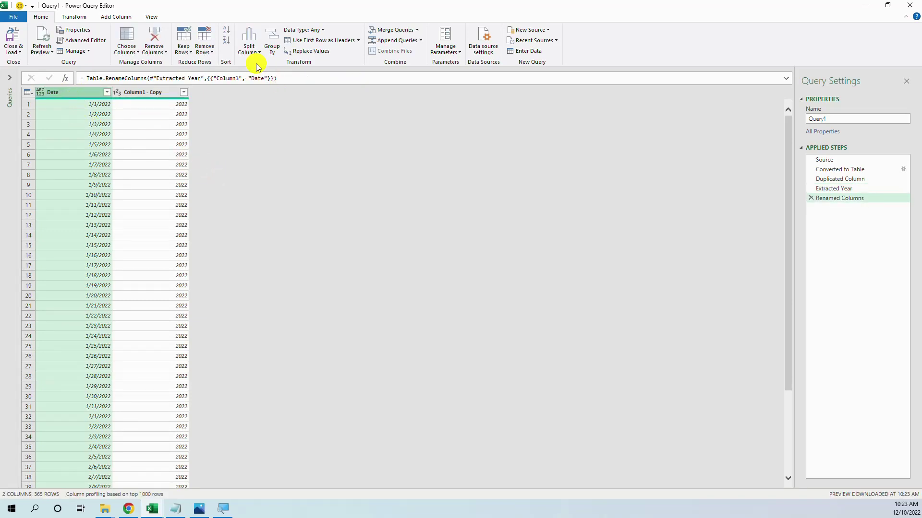
click(322, 31)
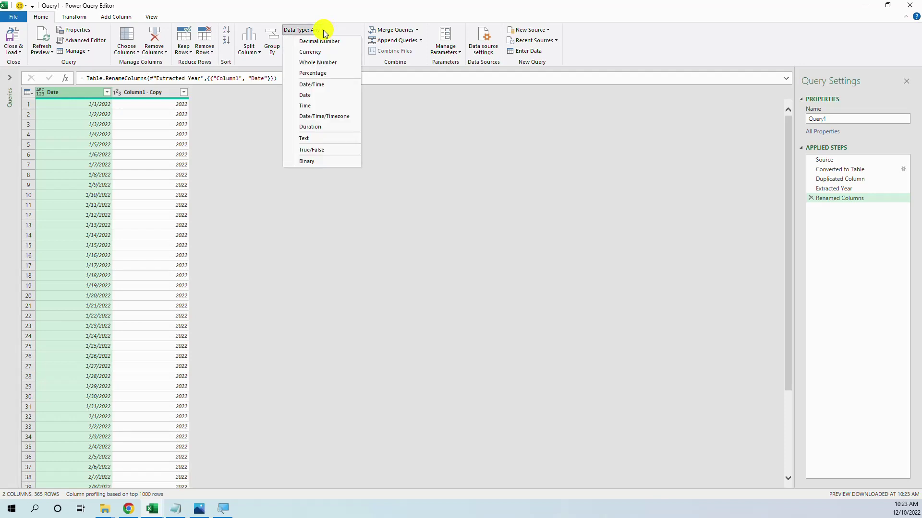
click(324, 94)
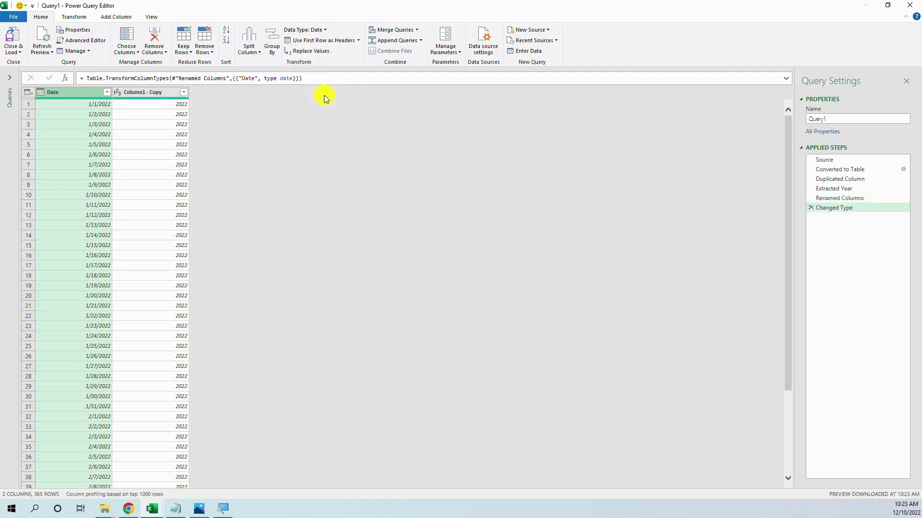
Step: Rename Column1 - Copy to Year
double_click(146, 92)
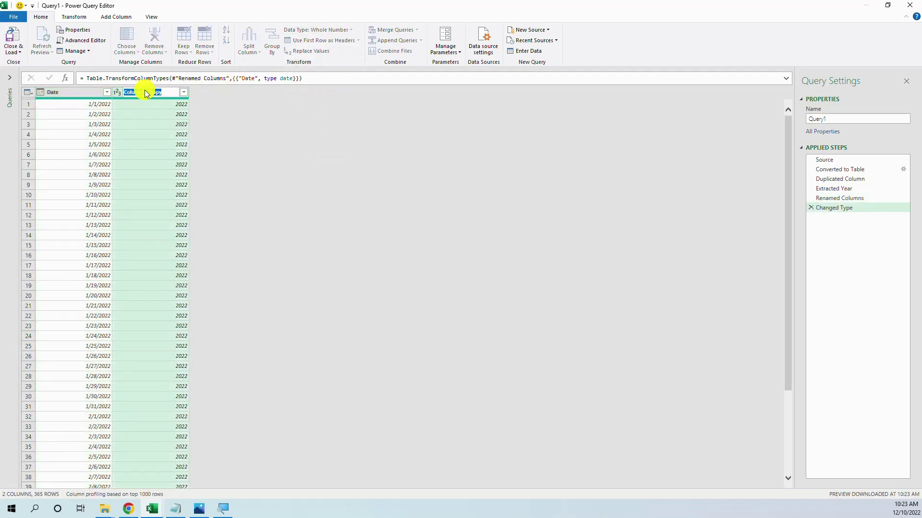
text(Year)
key(Return)
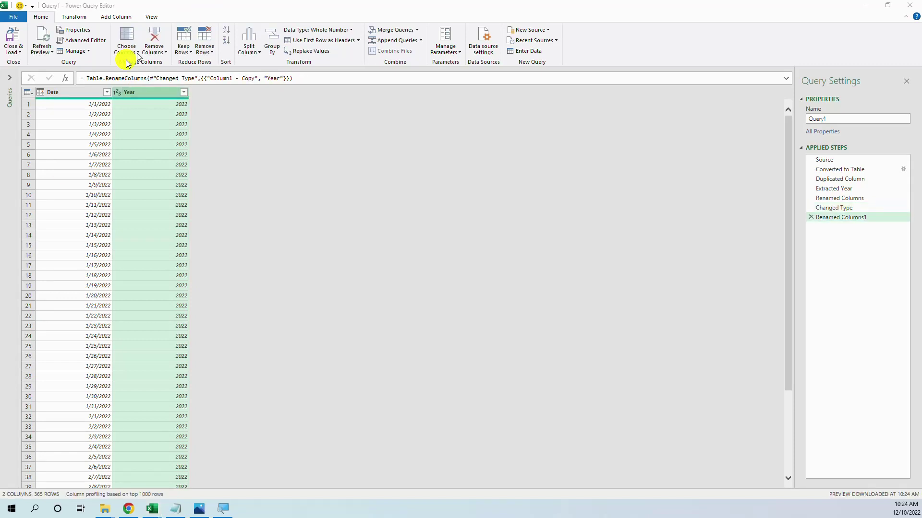
Step: Duplicate the Date column and extract the month number from Date - Copy
right_click(80, 94)
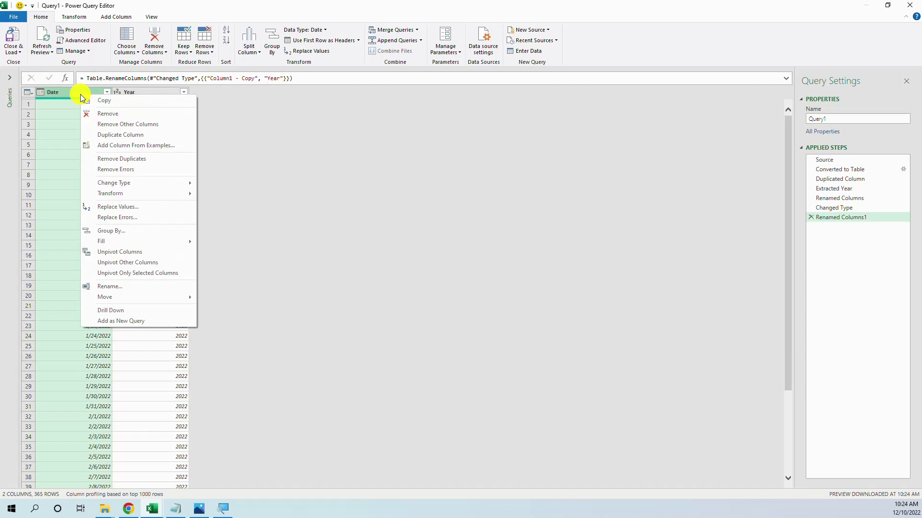
click(123, 134)
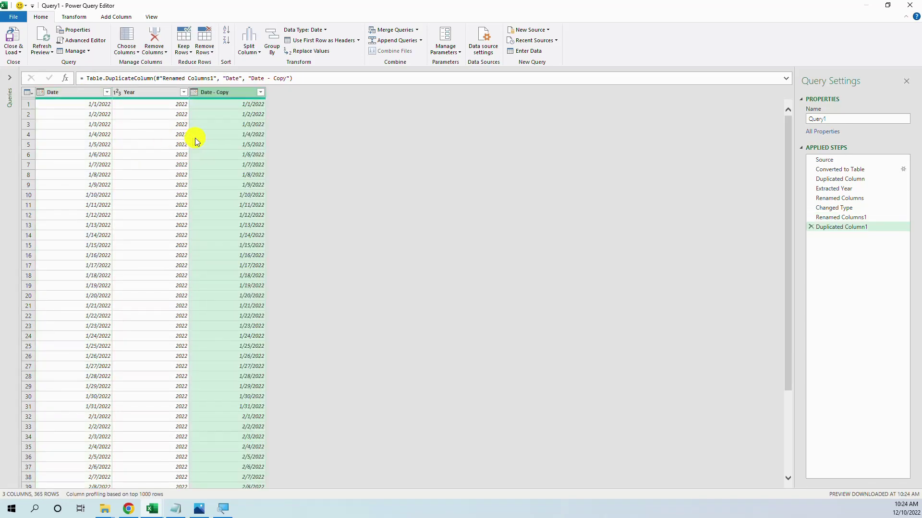
right_click(231, 92)
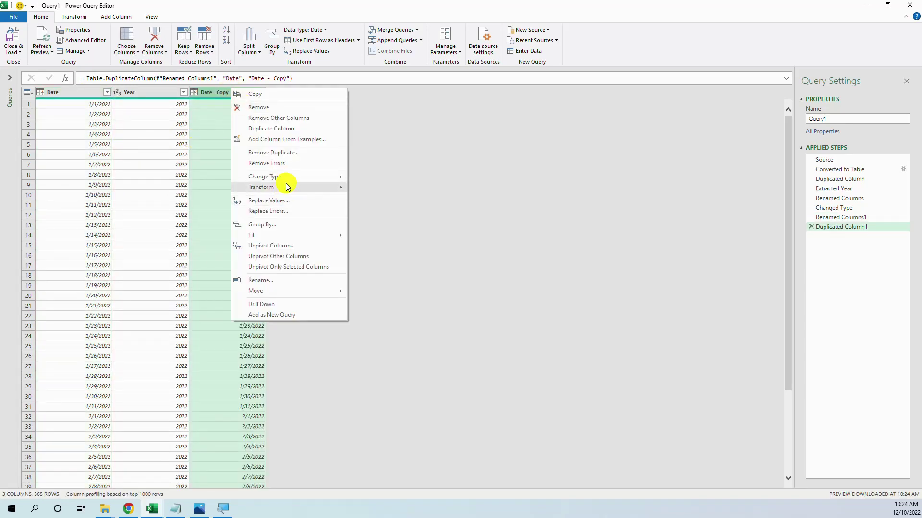
mouse_move(288, 187)
mouse_move(377, 212)
click(449, 209)
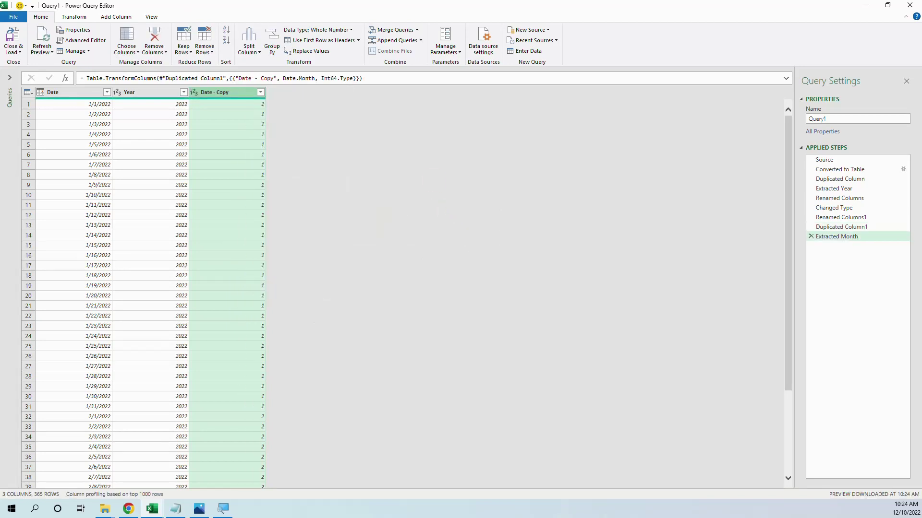
Step: Undo the month-number extraction and convert Date - Copy to month names instead
right_click(217, 93)
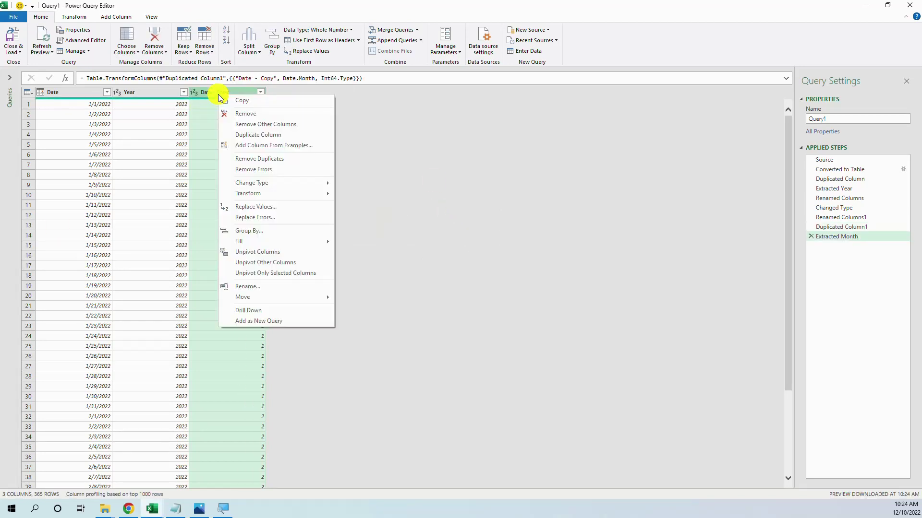
mouse_move(259, 193)
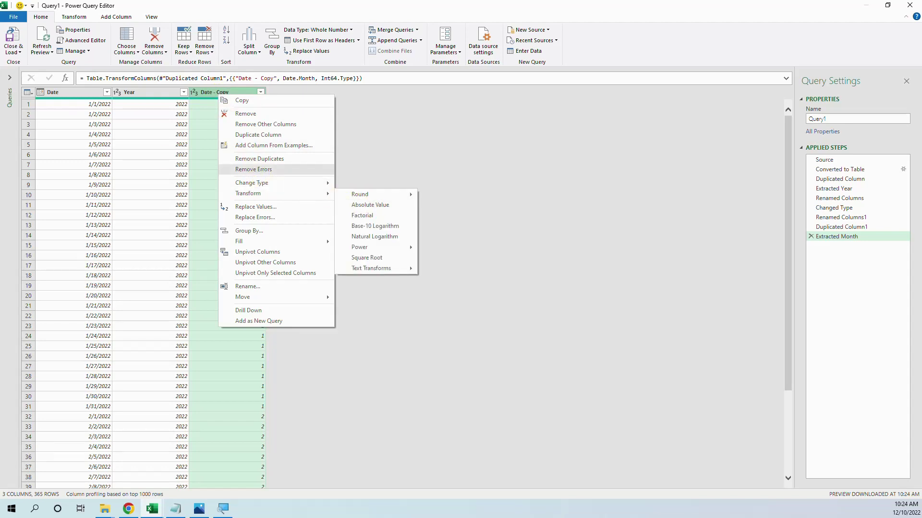
key(Escape)
key(ctrl+z)
right_click(235, 97)
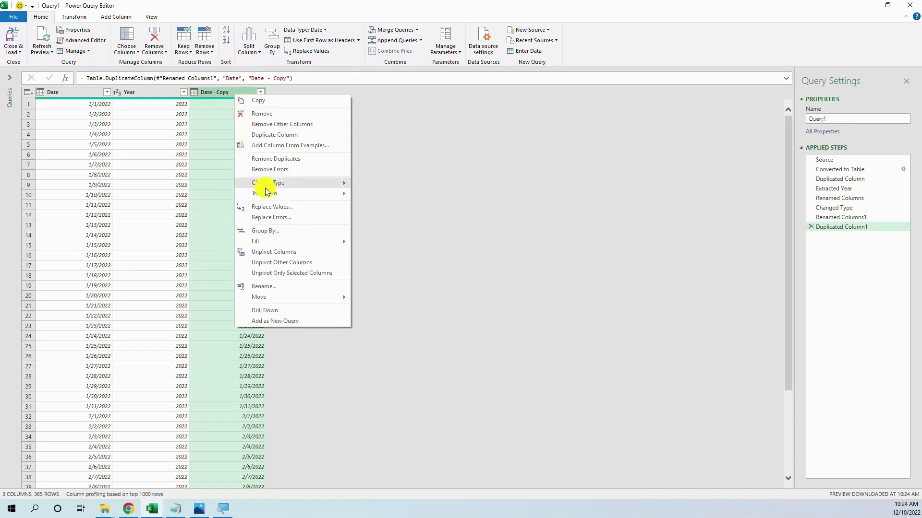
mouse_move(274, 194)
mouse_move(388, 220)
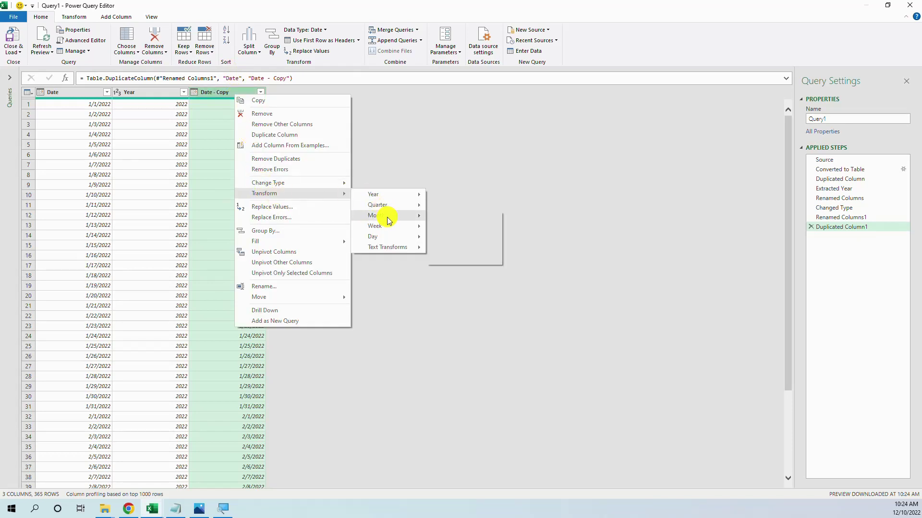
click(474, 259)
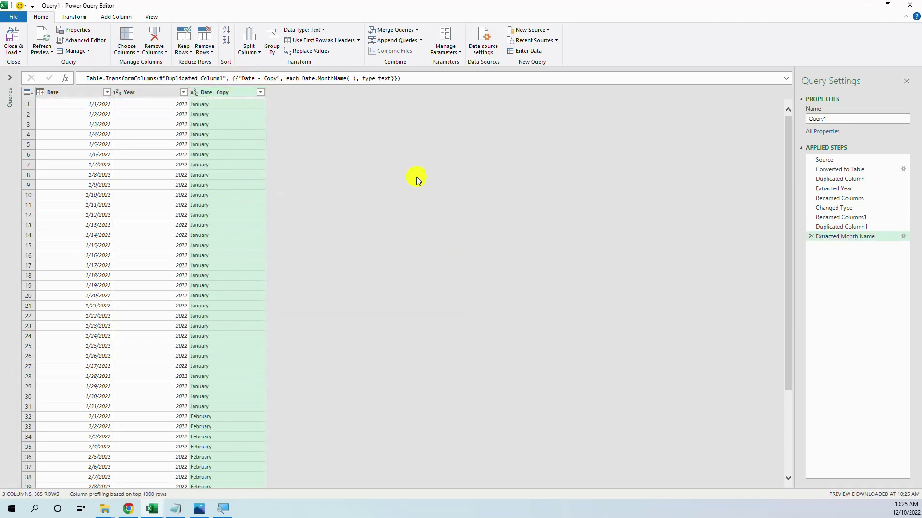
Step: Duplicate Date again and convert Date - Copy.1 to Week of Year numbers
right_click(83, 95)
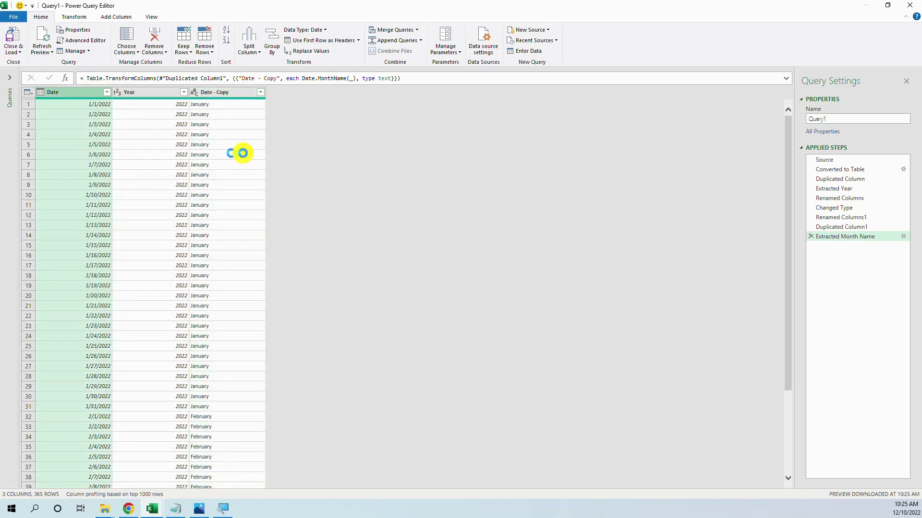
click(126, 132)
right_click(306, 95)
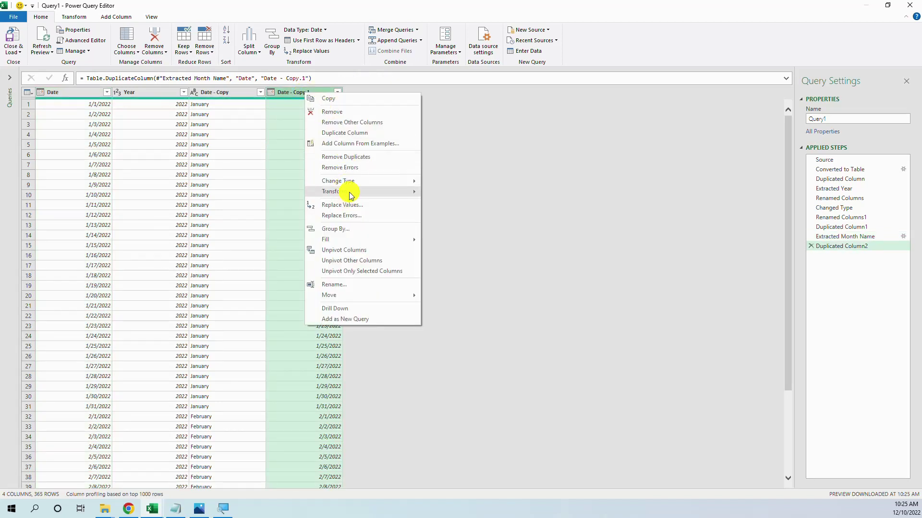
mouse_move(350, 191)
mouse_move(469, 226)
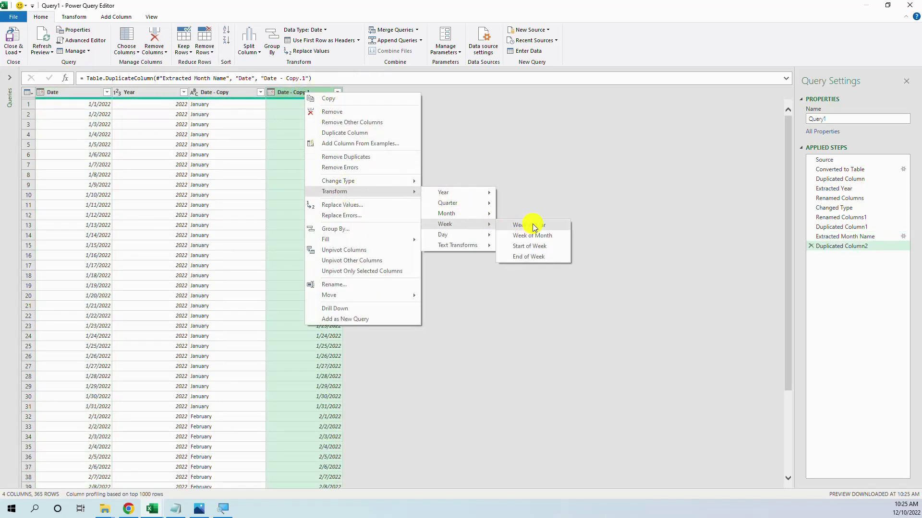
click(533, 226)
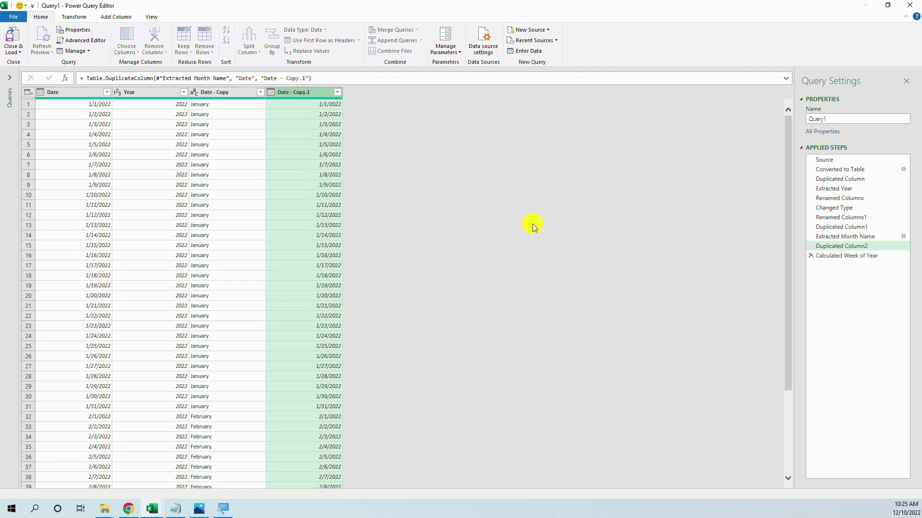
Step: Close & Load the query into a new Excel worksheet
click(14, 53)
click(30, 63)
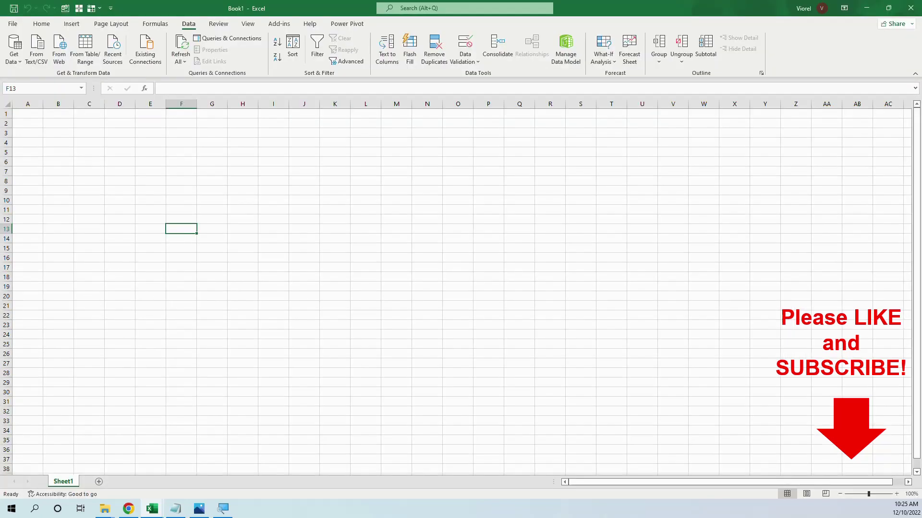